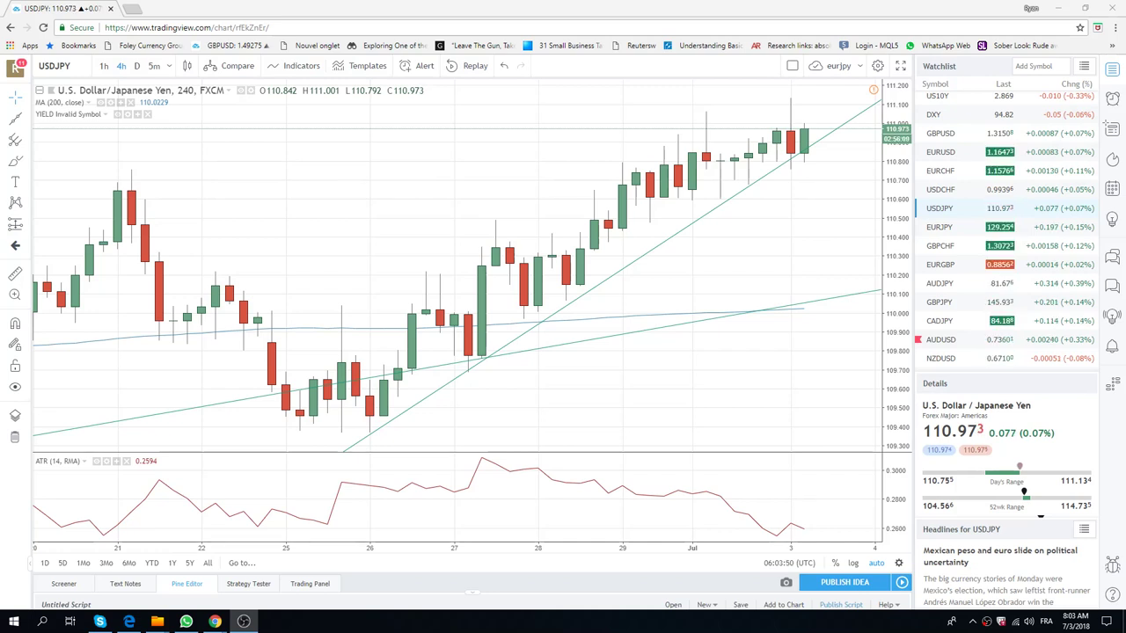
- Load EURUSD from the watchlist and zoom the 4-hour chart to about 30 May–4 Jul
{"action": "left_click", "coordinate": [939, 154]}
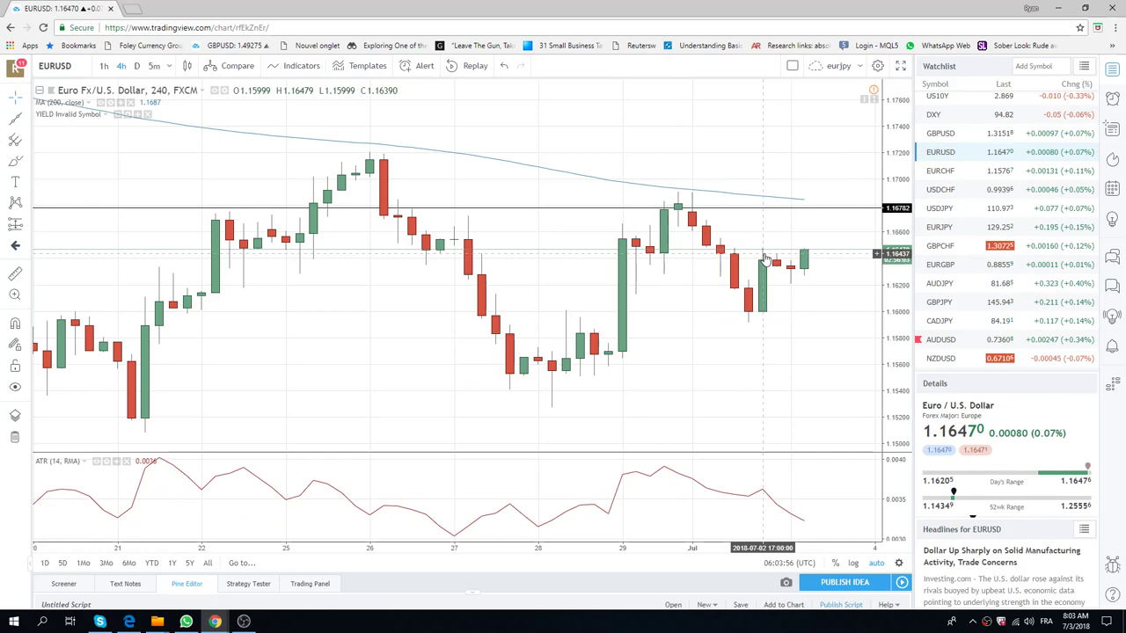
{"action": "scroll", "coordinate": [762, 229], "scroll_direction": "down", "scroll_amount": 2}
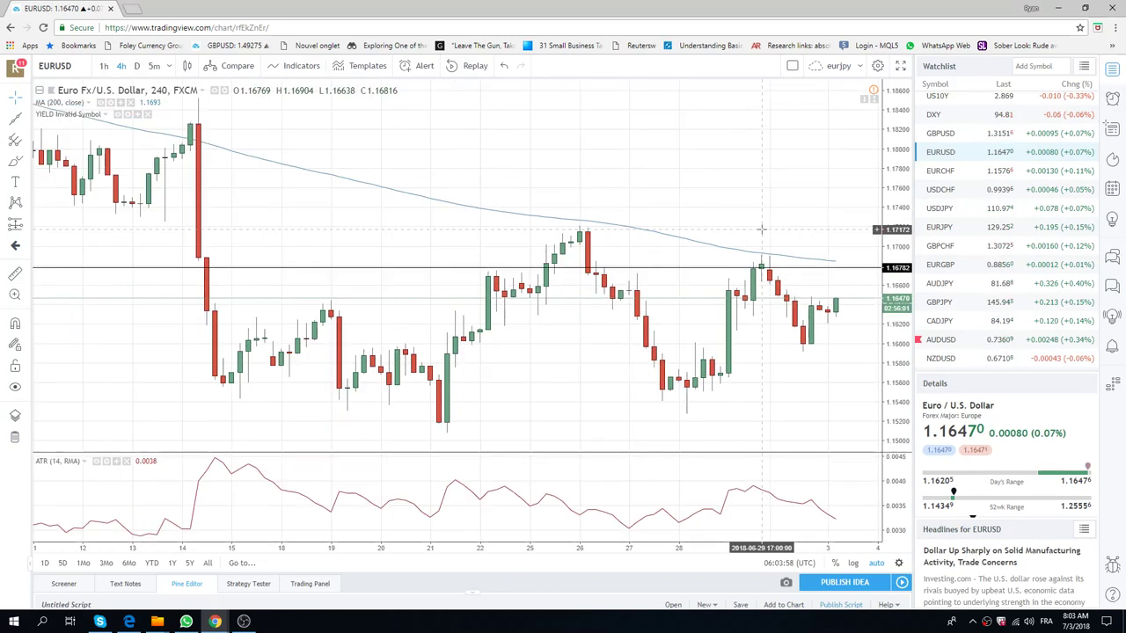
{"action": "scroll", "coordinate": [762, 228], "scroll_direction": "down", "scroll_amount": 2}
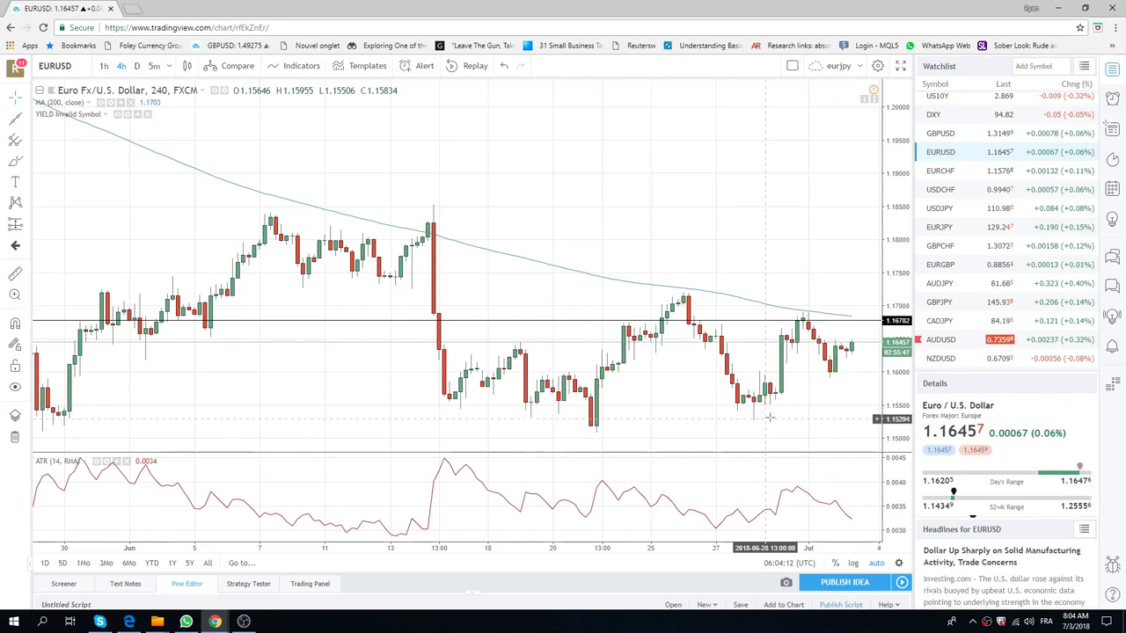
{"action": "scroll", "coordinate": [979, 278], "scroll_direction": "up", "scroll_amount": 2}
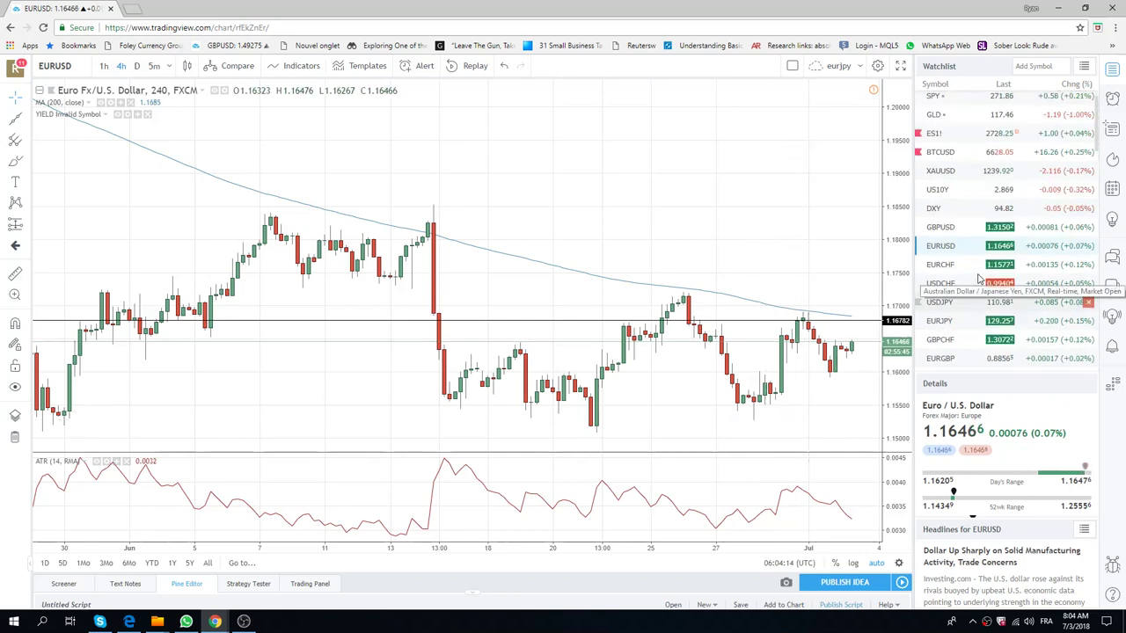
- Load the ES1! S&P 500 E-mini futures 4-hour chart from the watchlist
{"action": "left_click", "coordinate": [934, 134]}
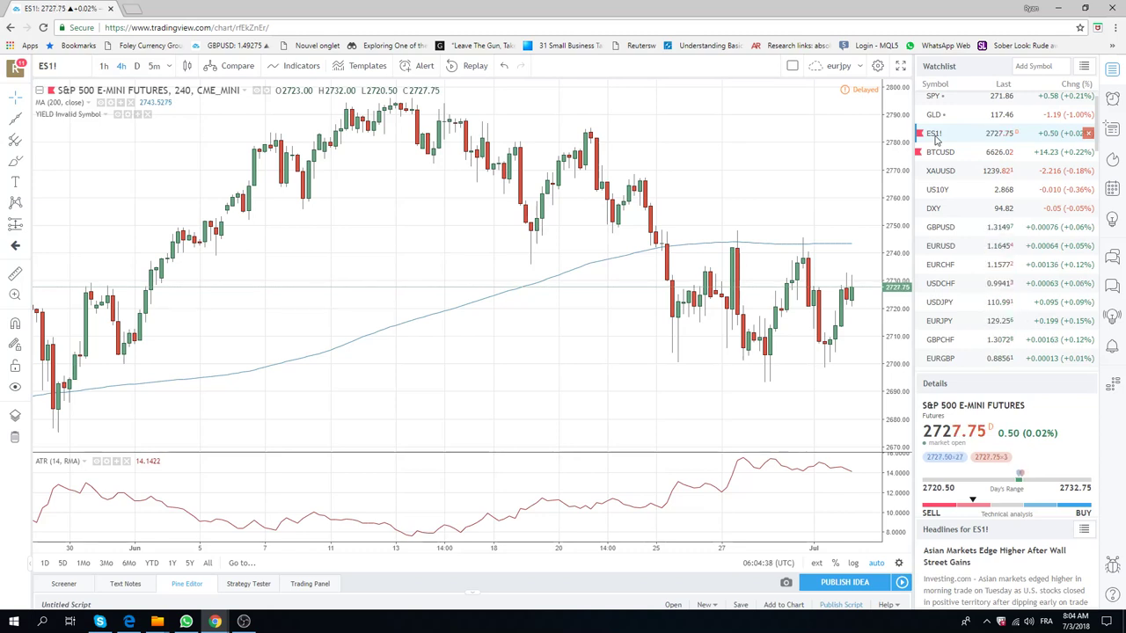
{"action": "scroll", "coordinate": [945, 211], "scroll_direction": "down", "scroll_amount": 1}
{"action": "scroll", "coordinate": [956, 291], "scroll_direction": "down", "scroll_amount": 1}
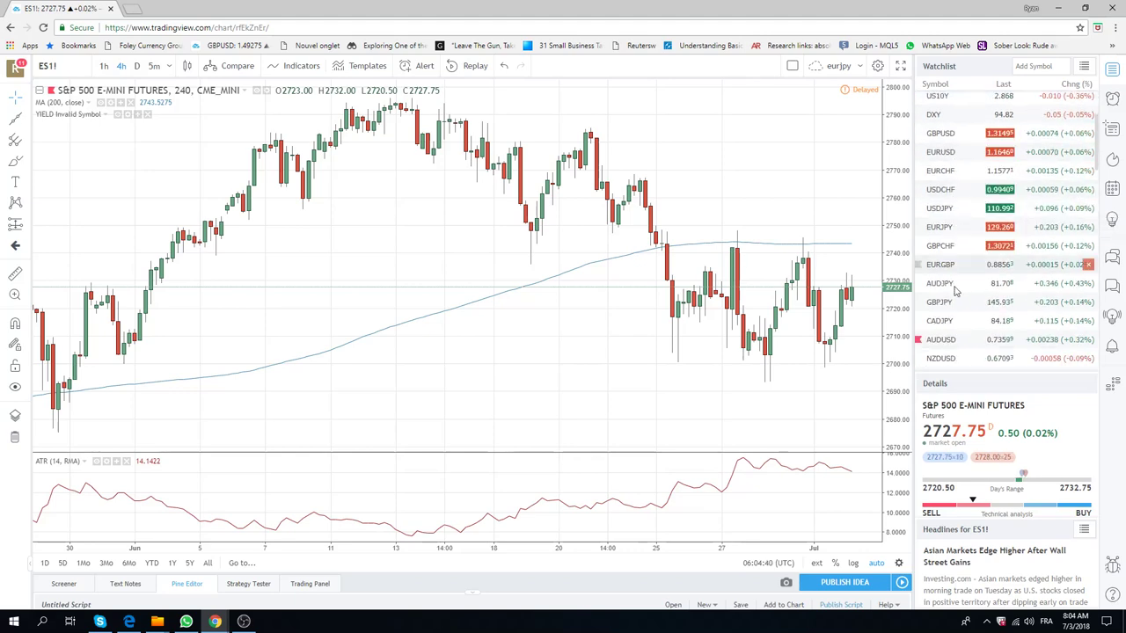
- Check AUDUSD, then switch to NZDUSD on daily candles
{"action": "left_click", "coordinate": [940, 340]}
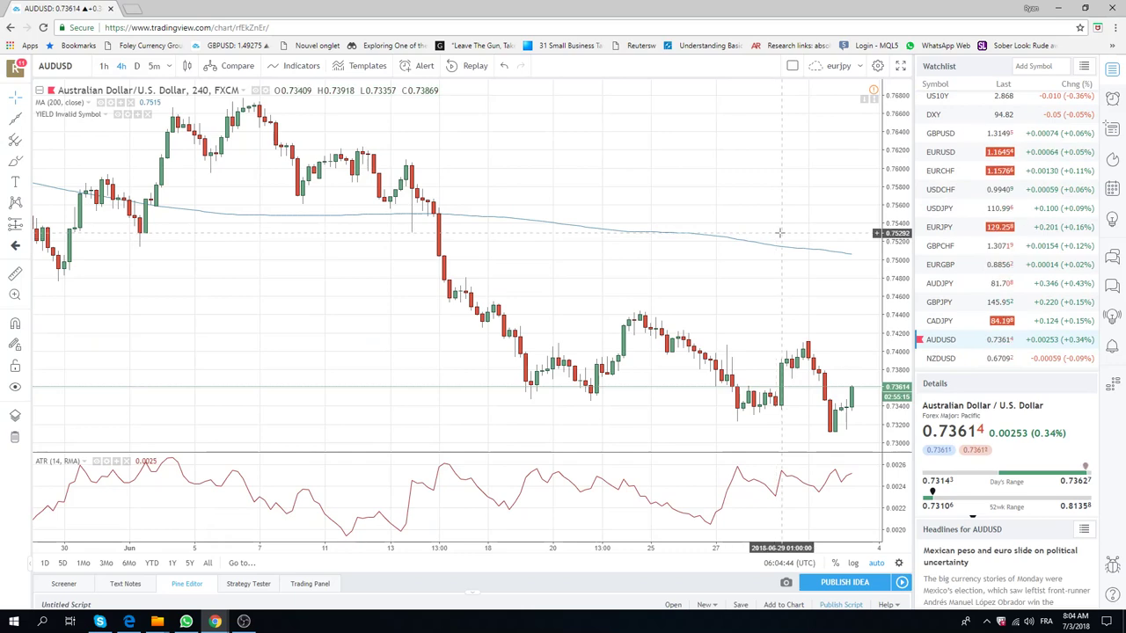
{"action": "left_click", "coordinate": [961, 359]}
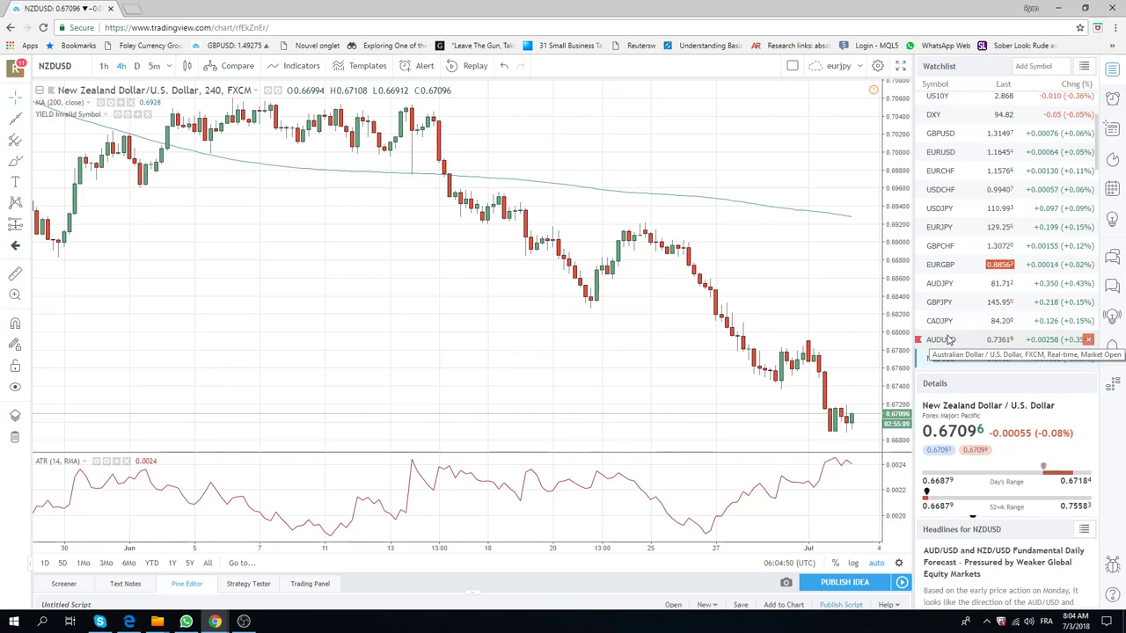
{"action": "left_click", "coordinate": [137, 66]}
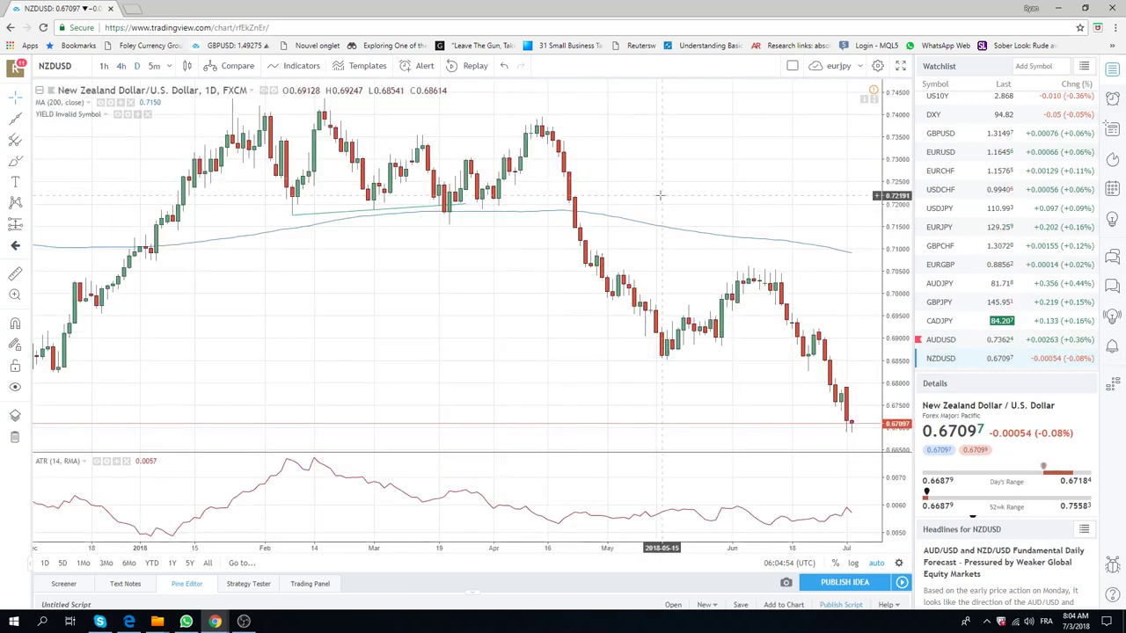
- Zoom the NZDUSD daily chart out to span 2015 through July 2018
{"action": "scroll", "coordinate": [660, 204], "scroll_direction": "down", "scroll_amount": 2}
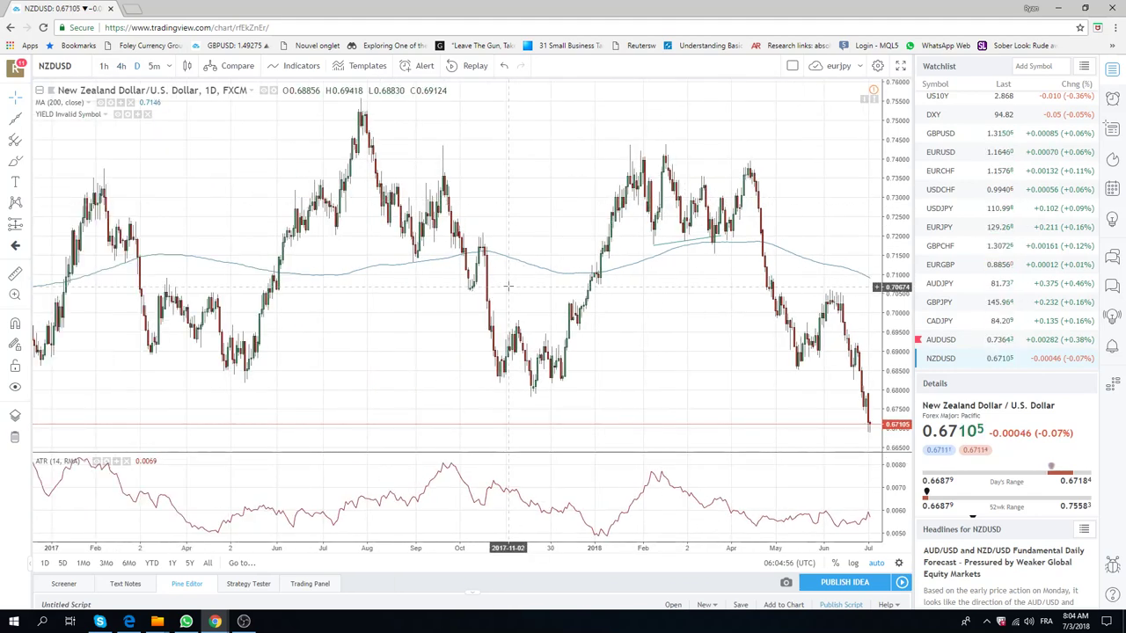
{"action": "scroll", "coordinate": [508, 286], "scroll_direction": "down", "scroll_amount": 2}
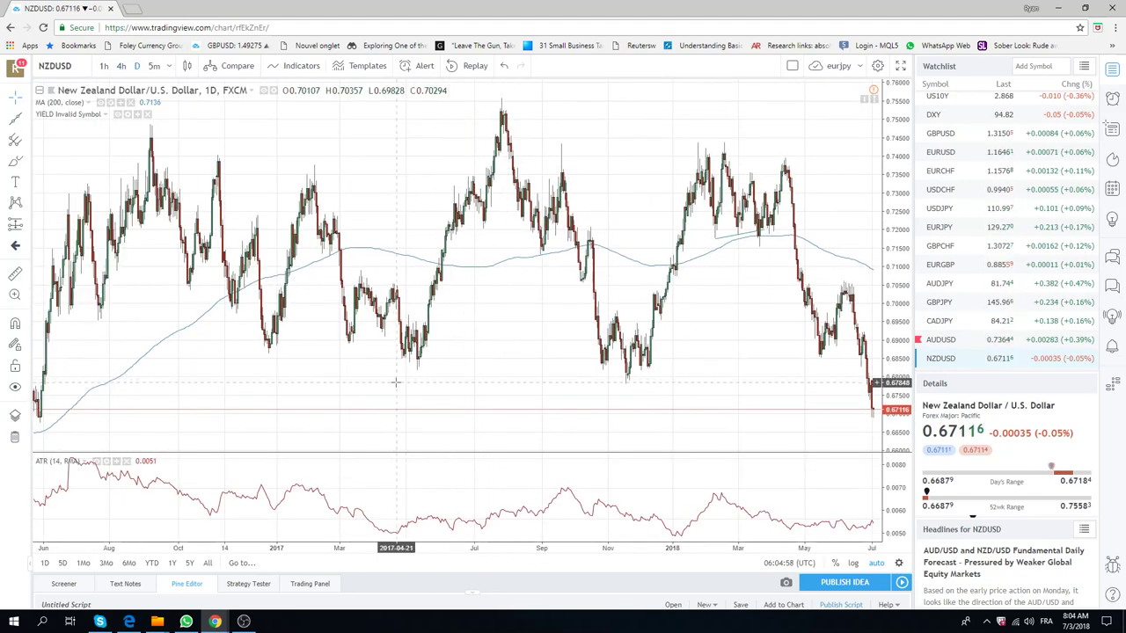
{"action": "scroll", "coordinate": [403, 374], "scroll_direction": "down", "scroll_amount": 1}
{"action": "scroll", "coordinate": [407, 369], "scroll_direction": "down", "scroll_amount": 2}
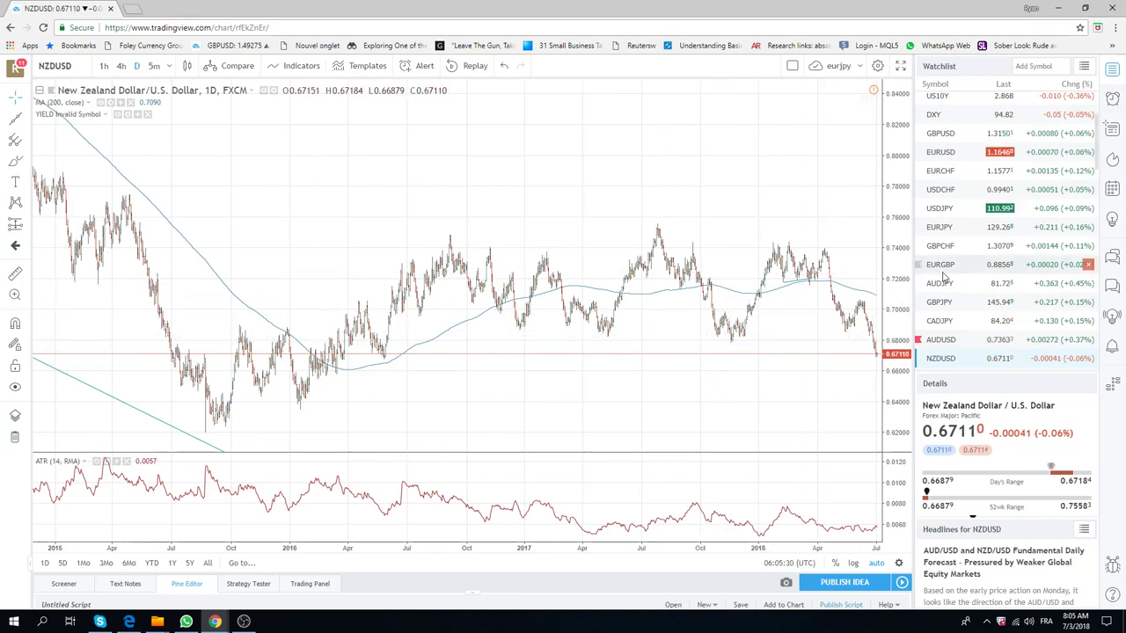
{"action": "scroll", "coordinate": [946, 277], "scroll_direction": "down", "scroll_amount": 2}
{"action": "scroll", "coordinate": [950, 274], "scroll_direction": "down", "scroll_amount": 2}
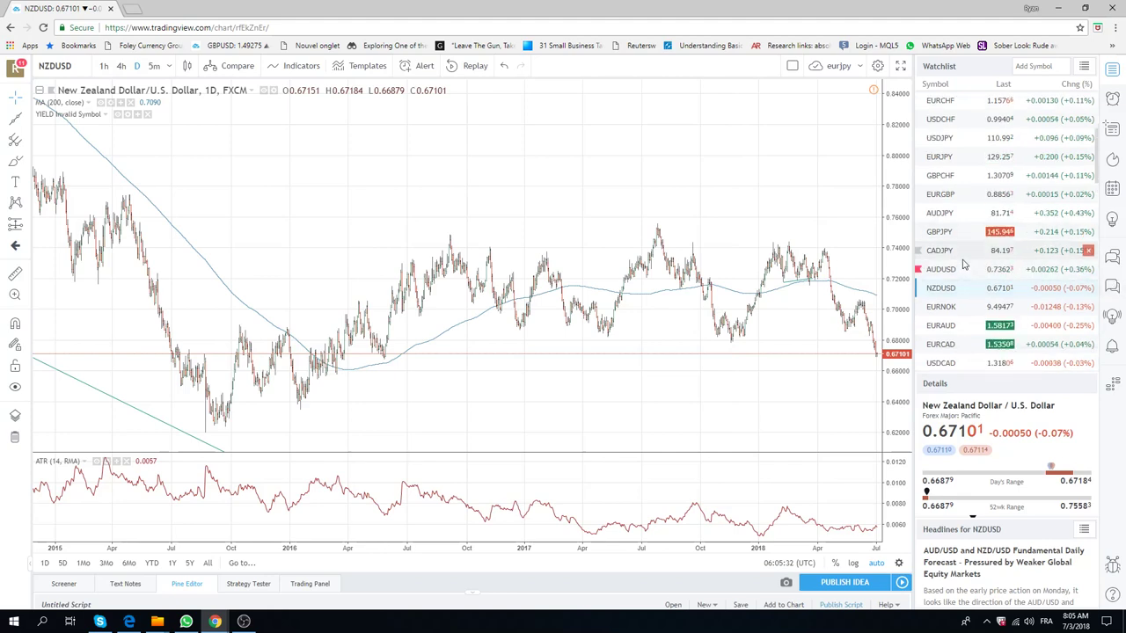
- Show USDCAD on 1-week candles, zoomed in to roughly May 2017–July 2018
{"action": "left_click", "coordinate": [955, 316]}
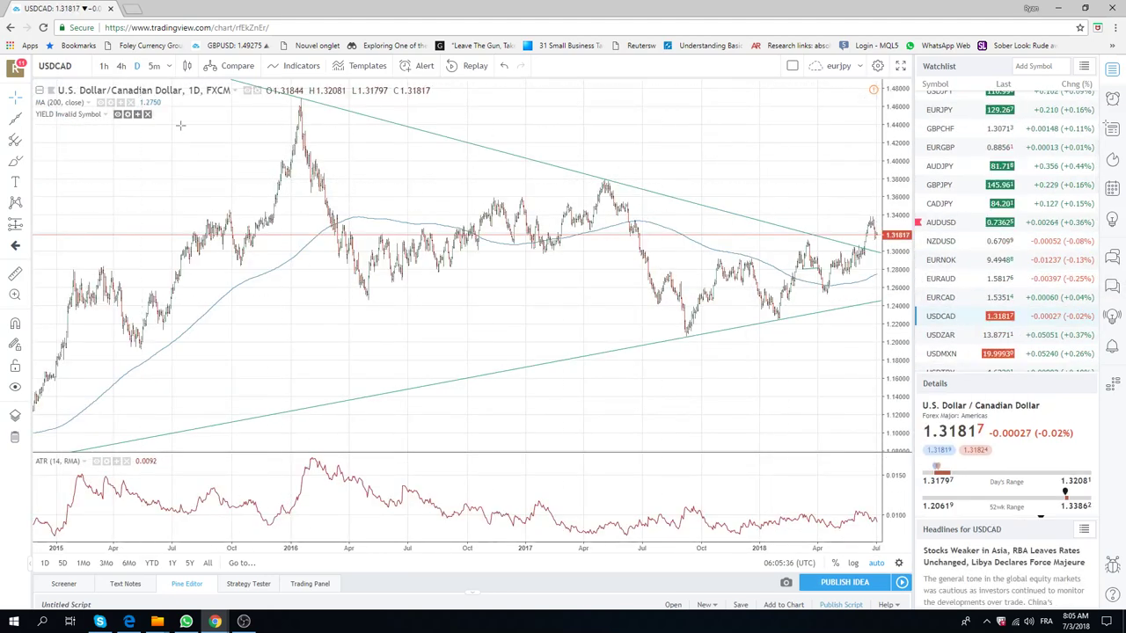
{"action": "left_click", "coordinate": [156, 67]}
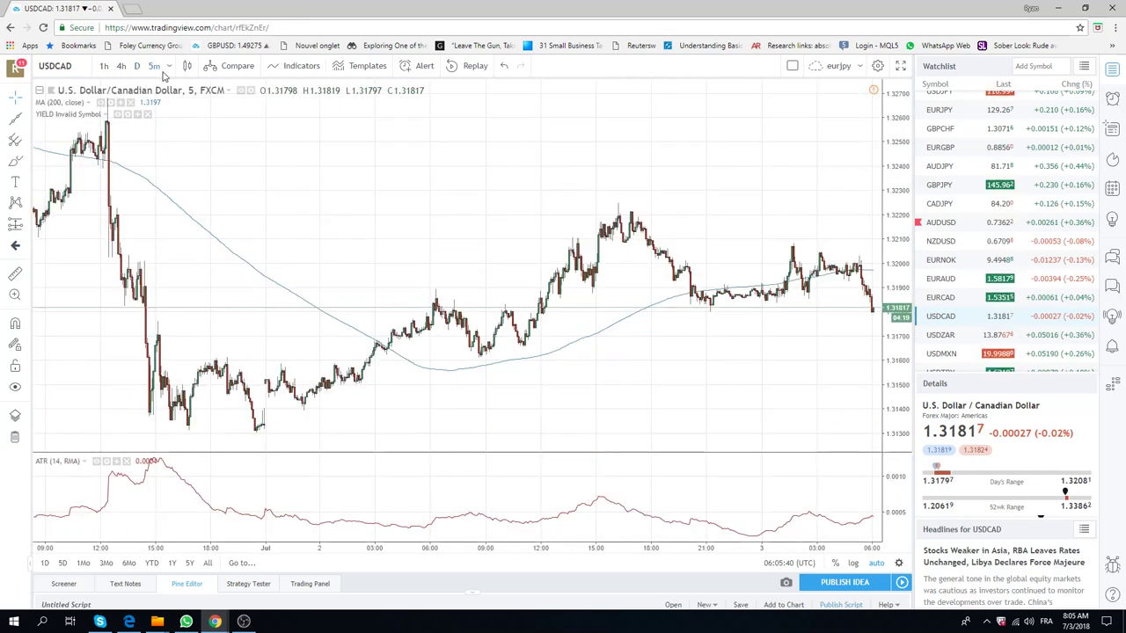
{"action": "left_click", "coordinate": [169, 66]}
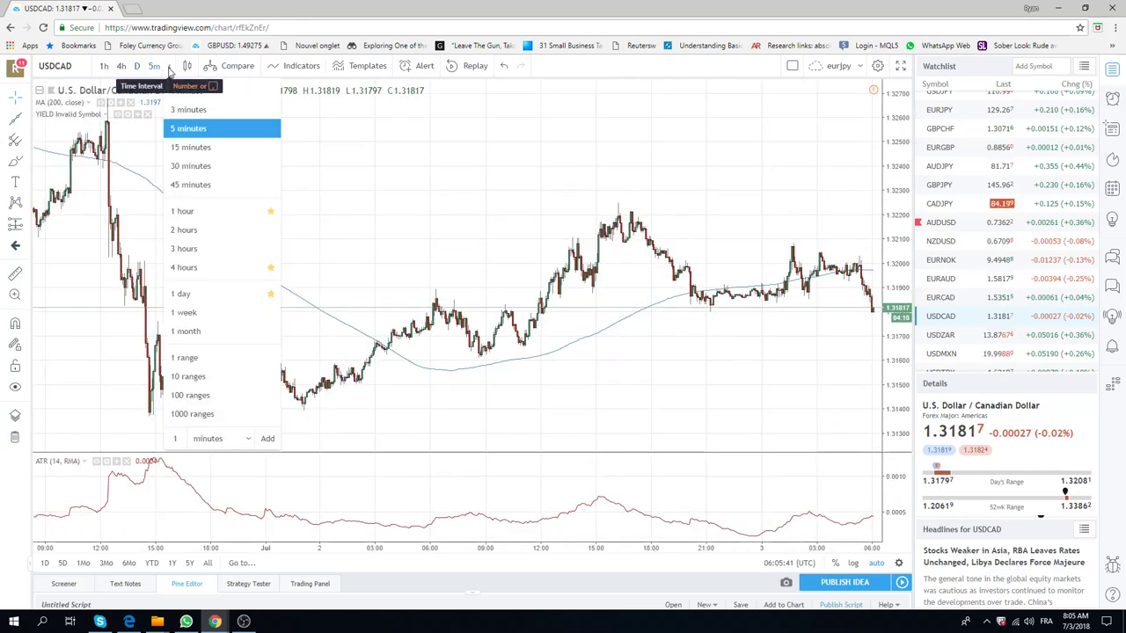
{"action": "left_click", "coordinate": [205, 321]}
{"action": "scroll", "coordinate": [502, 302], "scroll_direction": "up", "scroll_amount": 3}
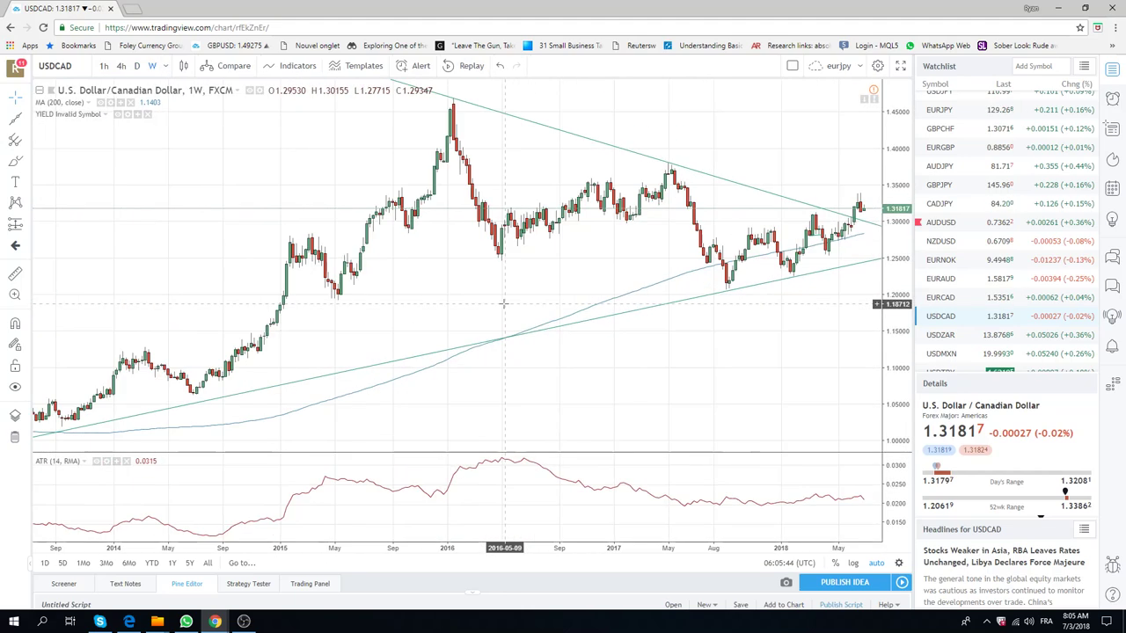
{"action": "scroll", "coordinate": [502, 302], "scroll_direction": "up", "scroll_amount": 3}
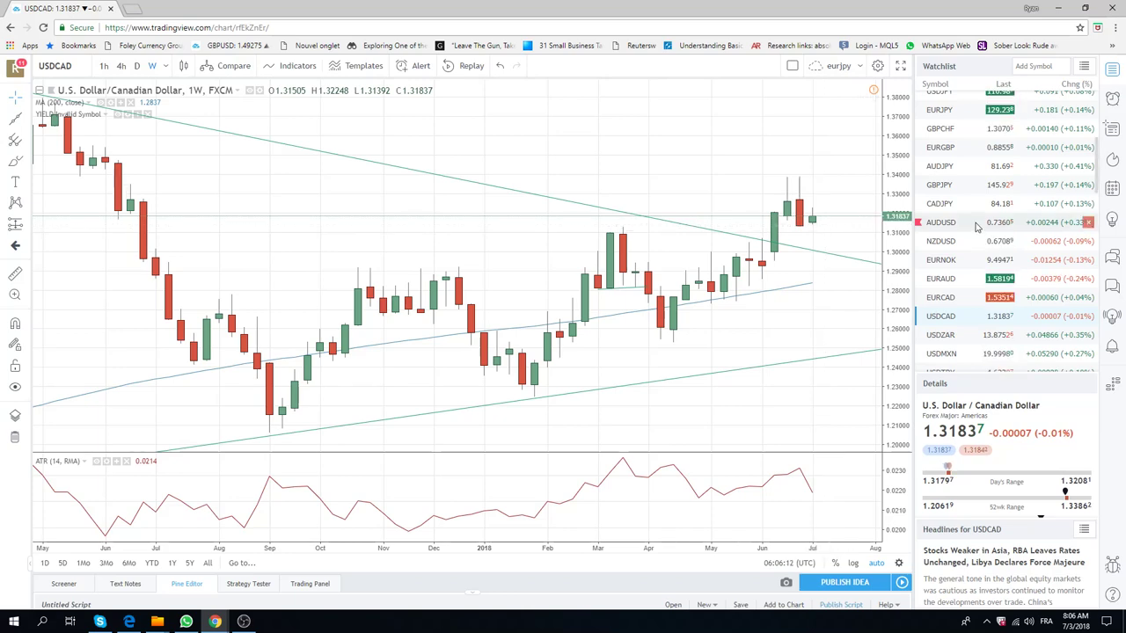
{"action": "scroll", "coordinate": [976, 227], "scroll_direction": "up", "scroll_amount": 4}
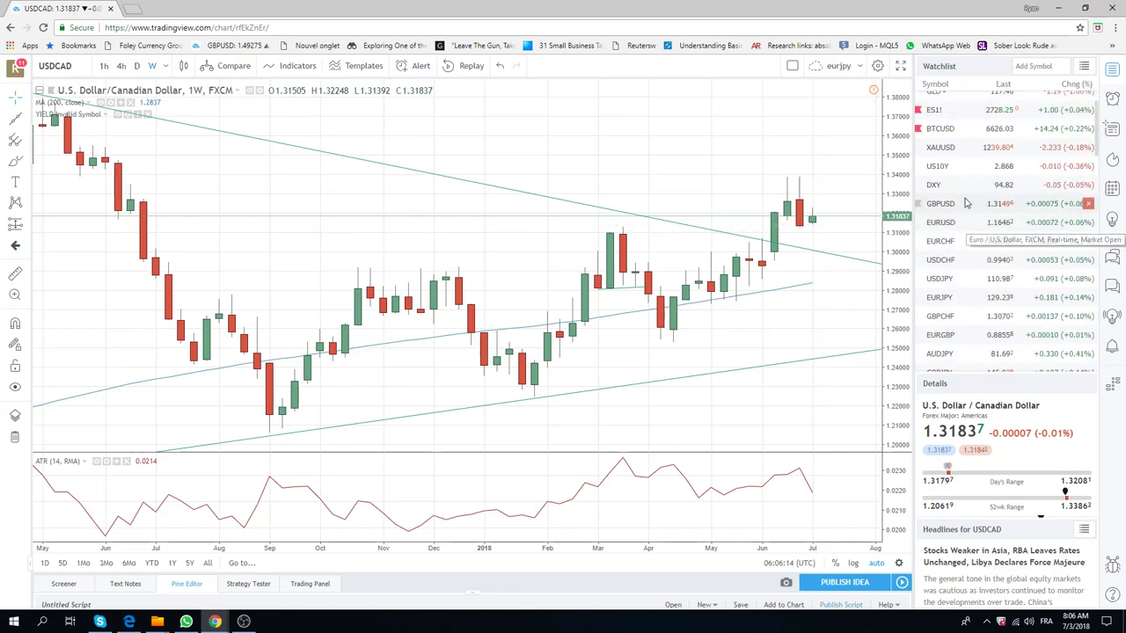
- Load BTCUSD (Coinbase) weekly and zoom out to show late 2016 to July 2018
{"action": "left_click", "coordinate": [948, 130]}
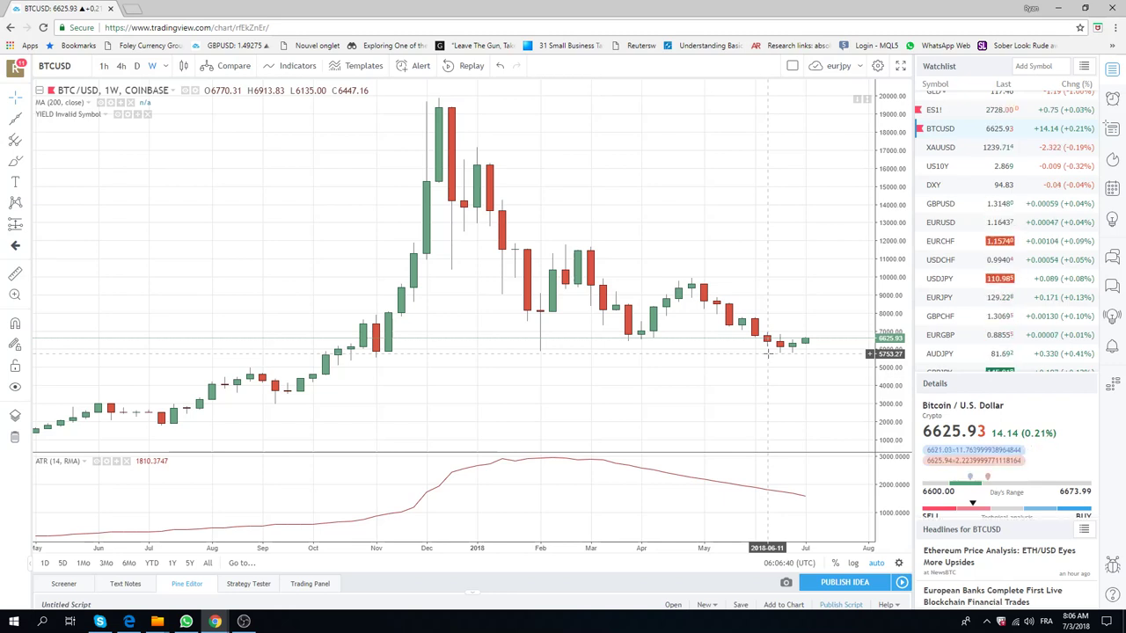
{"action": "scroll", "coordinate": [766, 278], "scroll_direction": "down", "scroll_amount": 2}
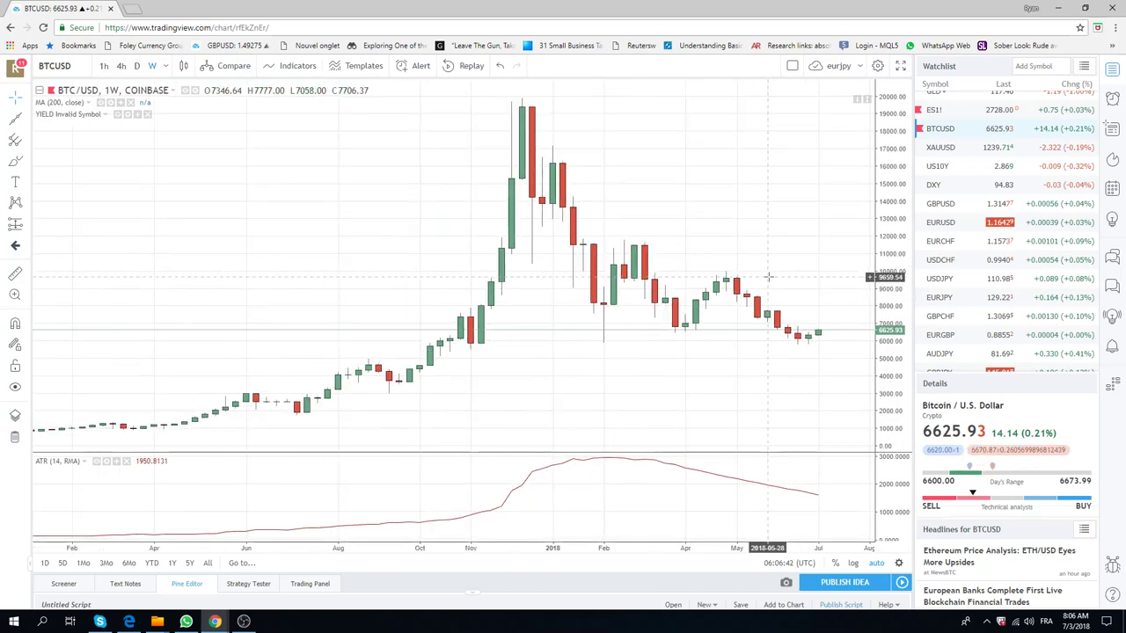
{"action": "scroll", "coordinate": [774, 299], "scroll_direction": "down", "scroll_amount": 1}
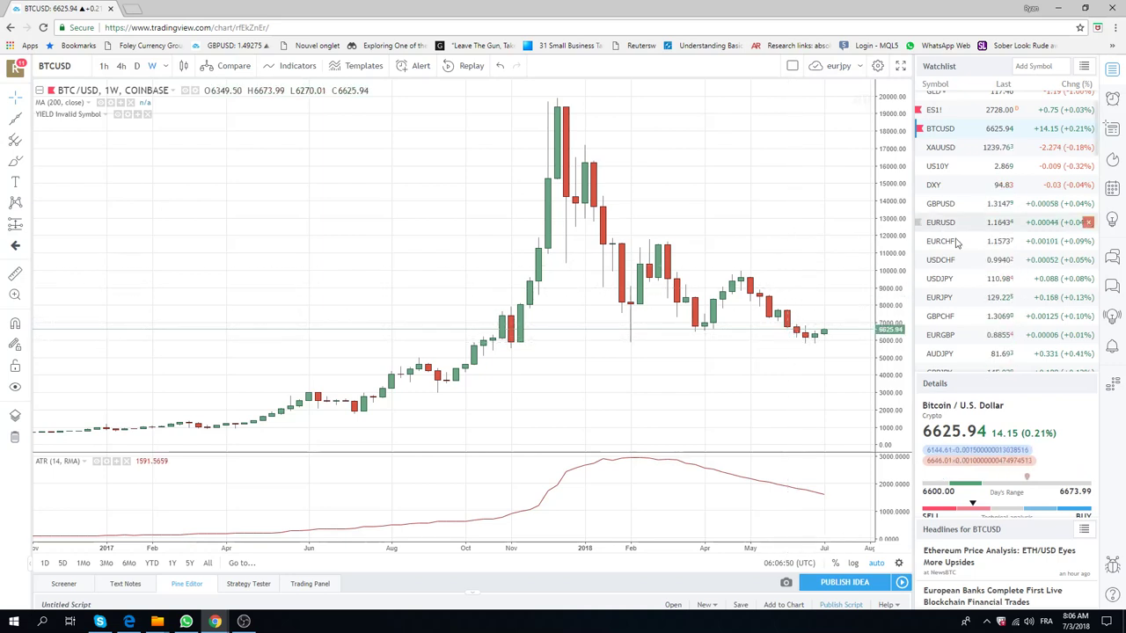
{"action": "scroll", "coordinate": [959, 250], "scroll_direction": "down", "scroll_amount": 1}
{"action": "scroll", "coordinate": [959, 251], "scroll_direction": "down", "scroll_amount": 1}
{"action": "scroll", "coordinate": [959, 251], "scroll_direction": "down", "scroll_amount": 2}
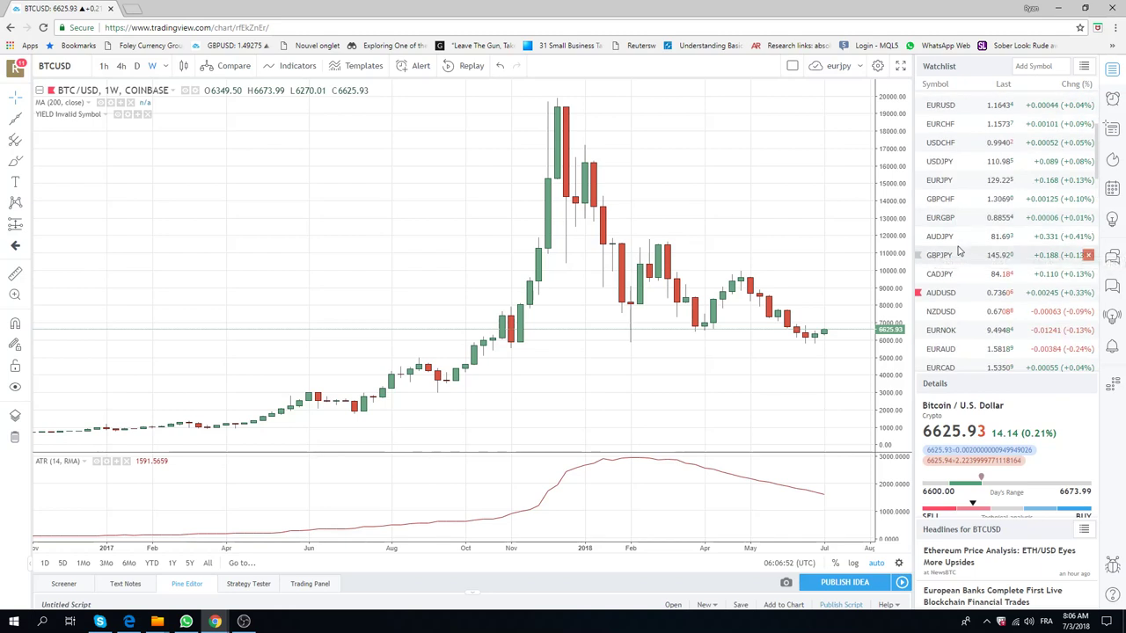
{"action": "scroll", "coordinate": [959, 251], "scroll_direction": "down", "scroll_amount": 1}
{"action": "scroll", "coordinate": [959, 251], "scroll_direction": "down", "scroll_amount": 1}
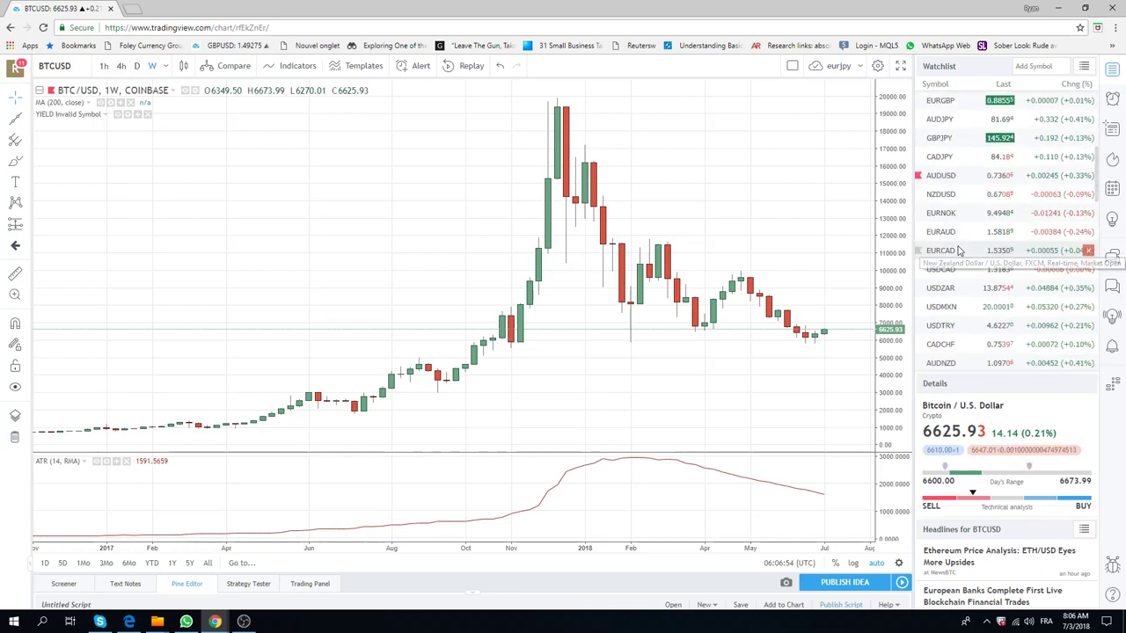
{"action": "scroll", "coordinate": [959, 250], "scroll_direction": "down", "scroll_amount": 1}
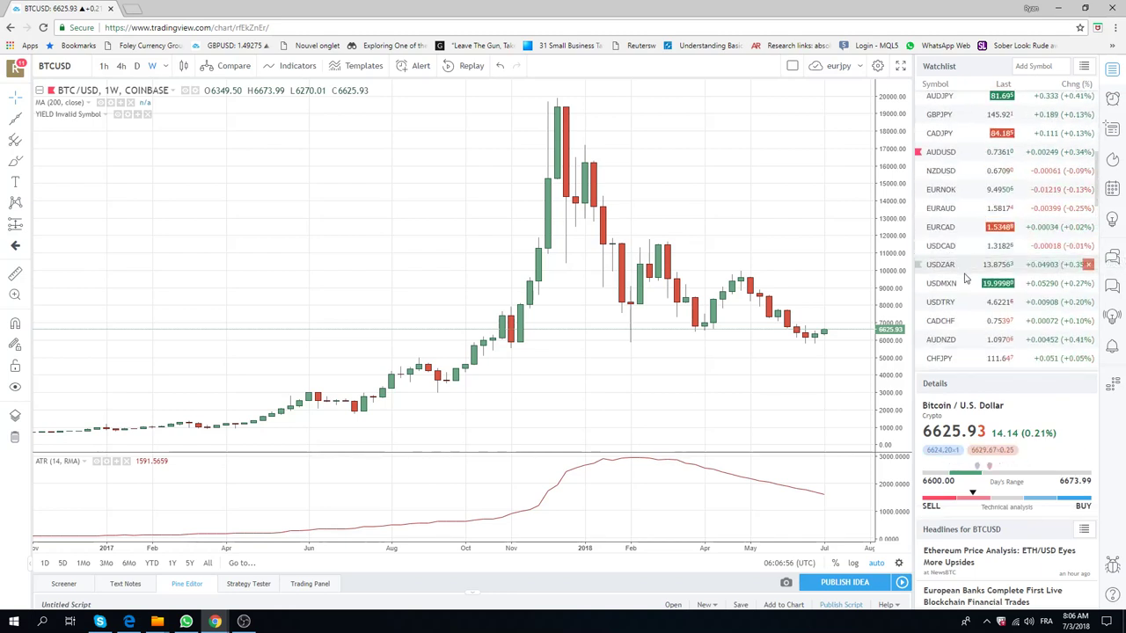
{"action": "scroll", "coordinate": [958, 251], "scroll_direction": "up", "scroll_amount": 2}
{"action": "scroll", "coordinate": [963, 264], "scroll_direction": "up", "scroll_amount": 2}
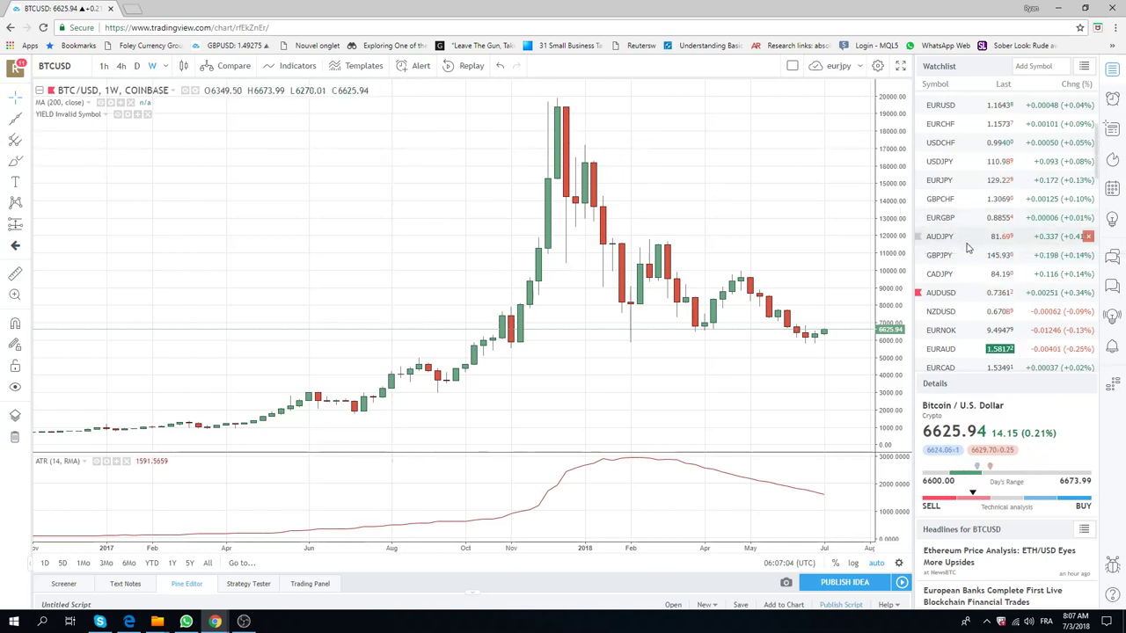
{"action": "scroll", "coordinate": [968, 259], "scroll_direction": "up", "scroll_amount": 2}
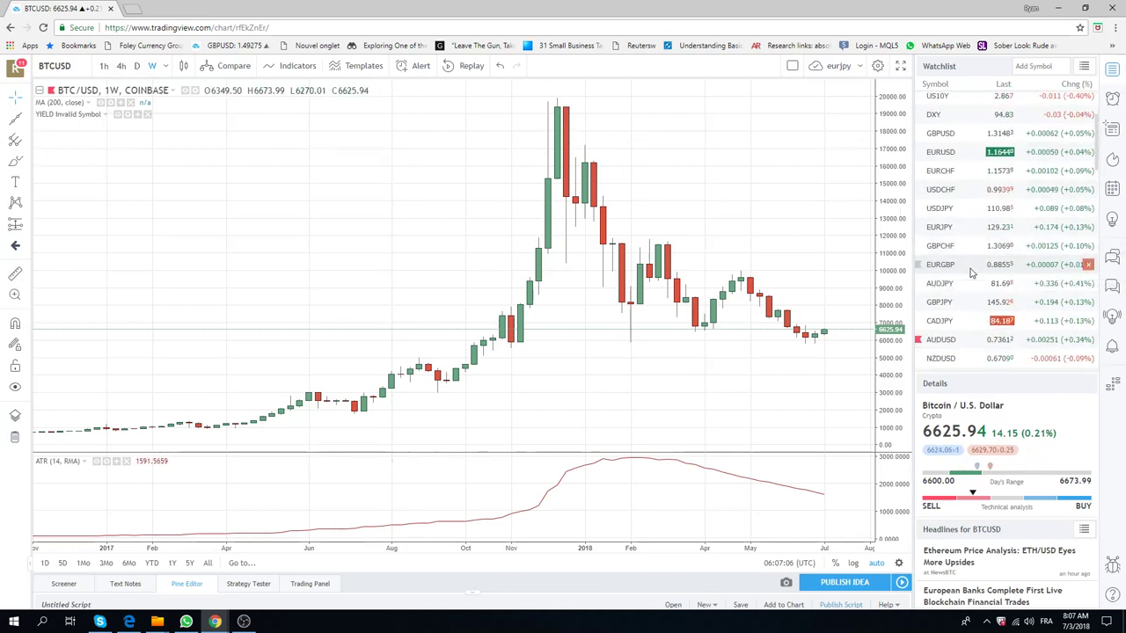
{"action": "scroll", "coordinate": [971, 273], "scroll_direction": "up", "scroll_amount": 1}
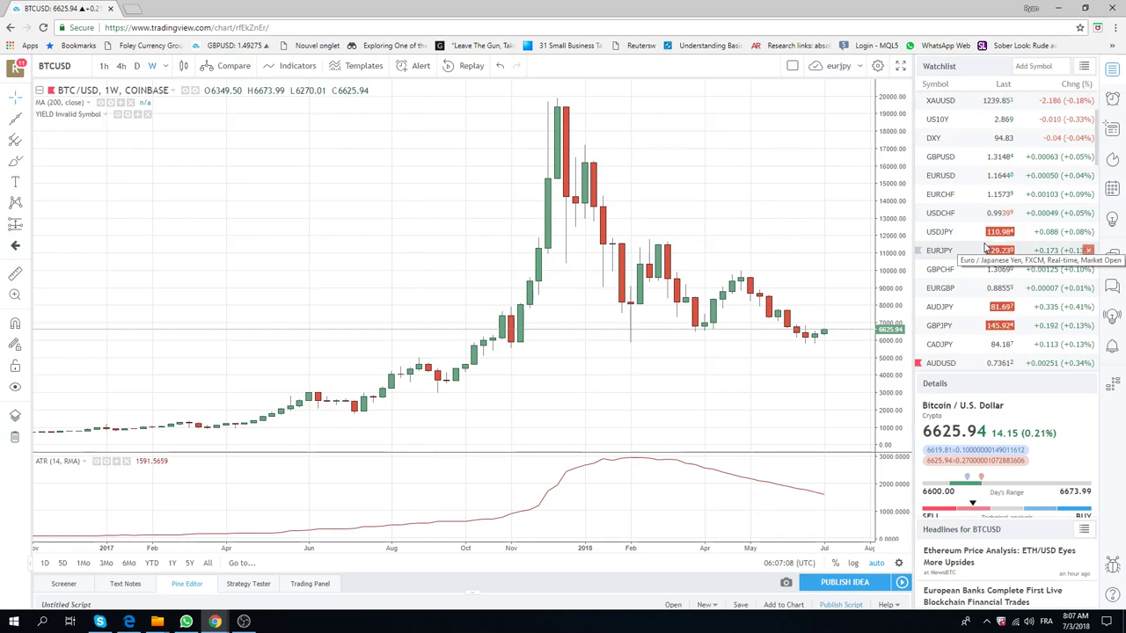